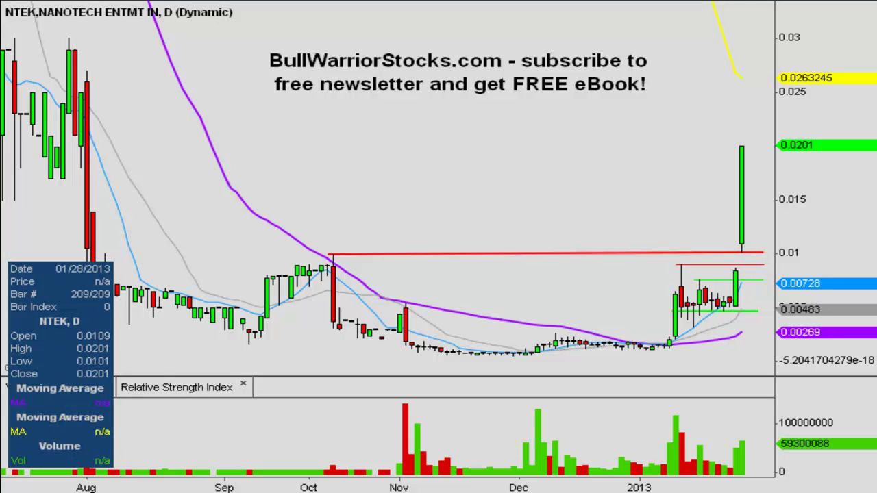
Undo the stray blue stroke, then delete the short green line and the thin red line above recent candles.
mouse_move(756, 251)
left_mouse_down()
mouse_move(750, 149)
mouse_move(753, 160)
left_mouse_up()
key("Escape")
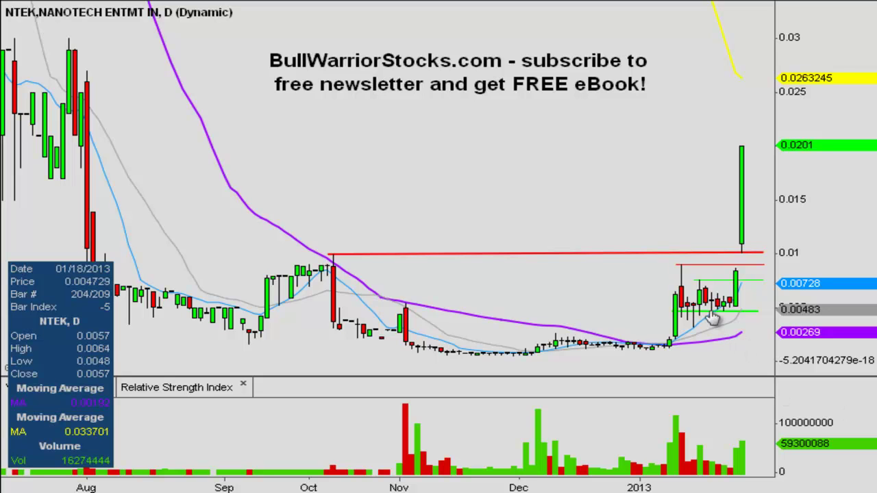
left_click_drag(732, 307, 719, 281)
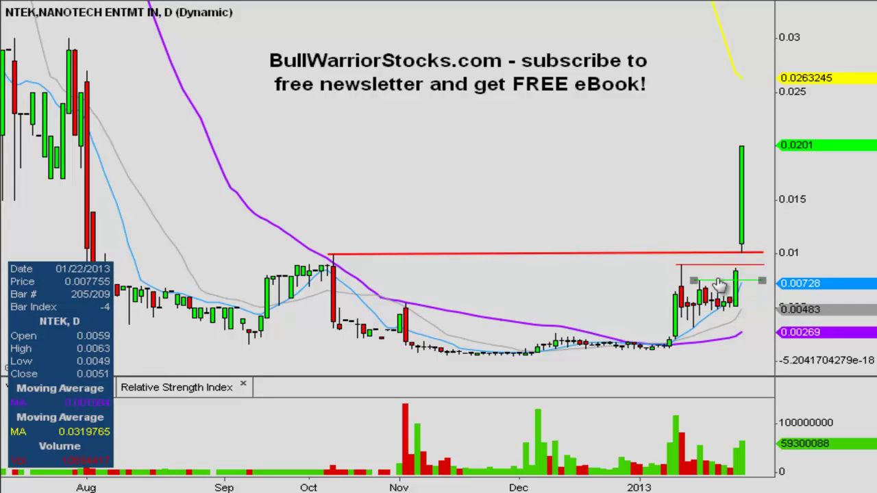
key("Delete")
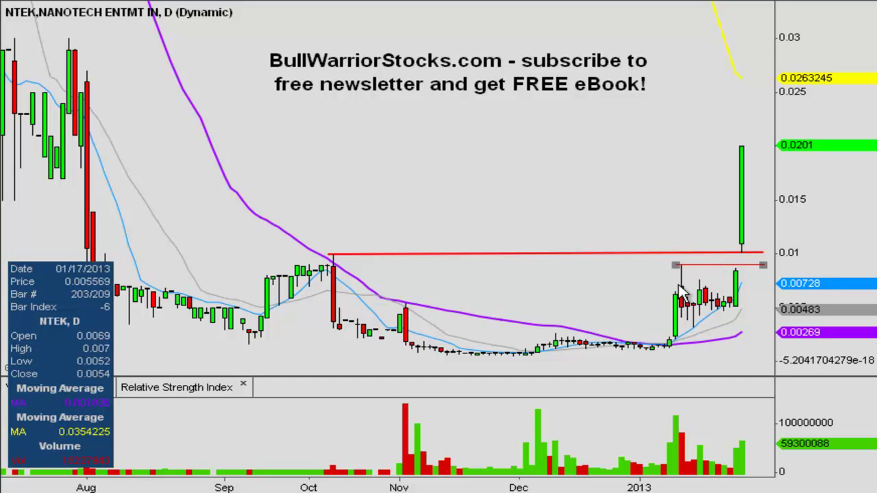
left_click(699, 267)
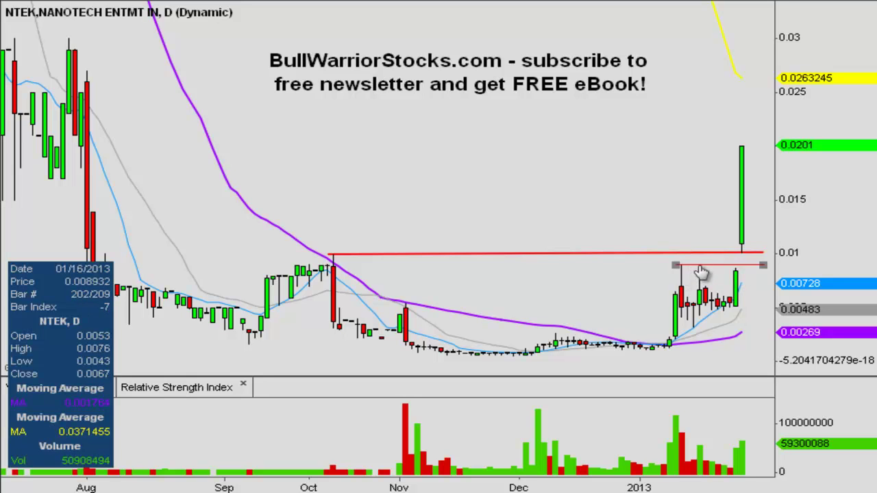
key("Delete")
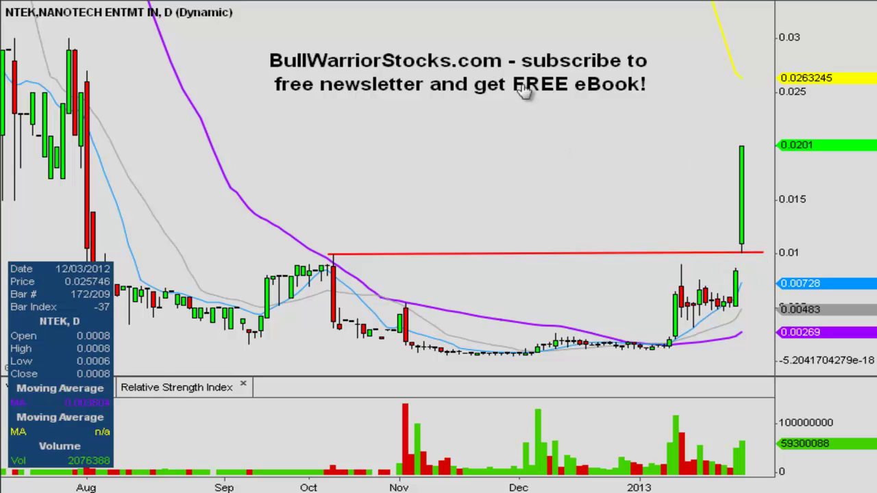
Recolour the 0.01 trend line green and give it a thicker width.
right_click(411, 254)
left_click(452, 267)
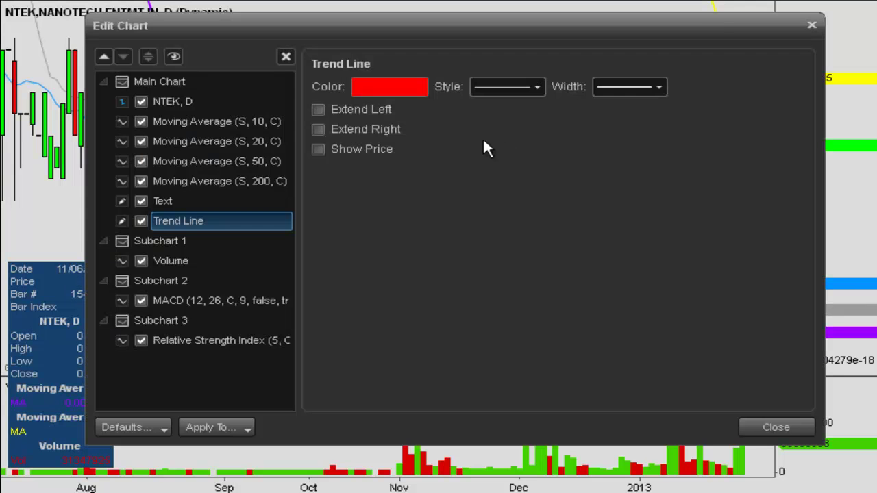
left_click(378, 89)
left_click(510, 7)
left_click(579, 309)
left_click(614, 87)
left_click(615, 146)
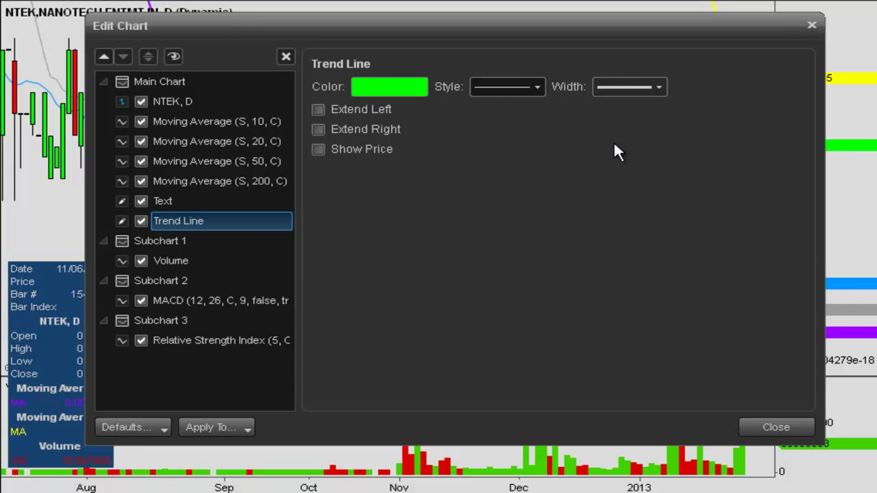
left_click(762, 424)
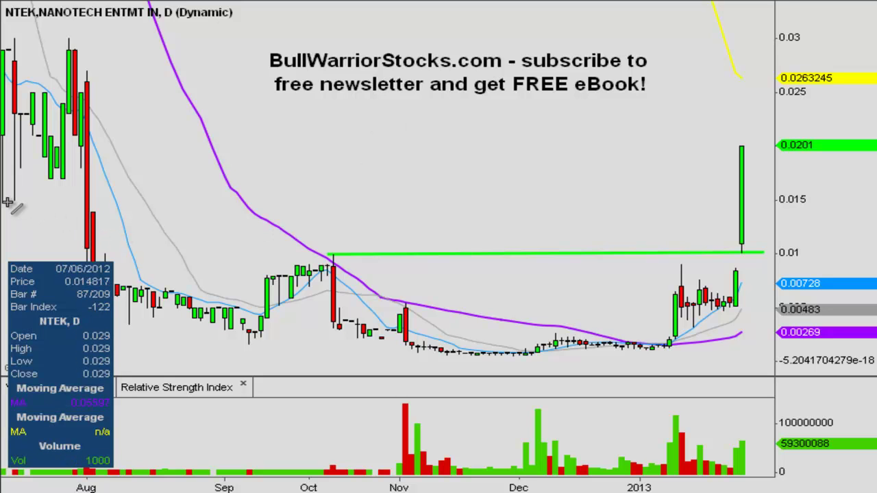
Draw a horizontal trend line at 0.015 across the chart and make it thicker pure green (R0 G255 B0).
left_click_drag(3, 200, 768, 200)
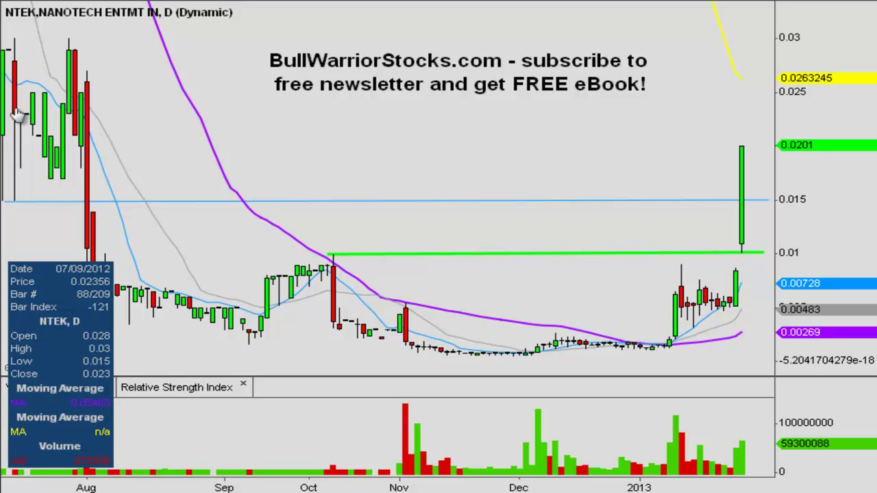
right_click(444, 202)
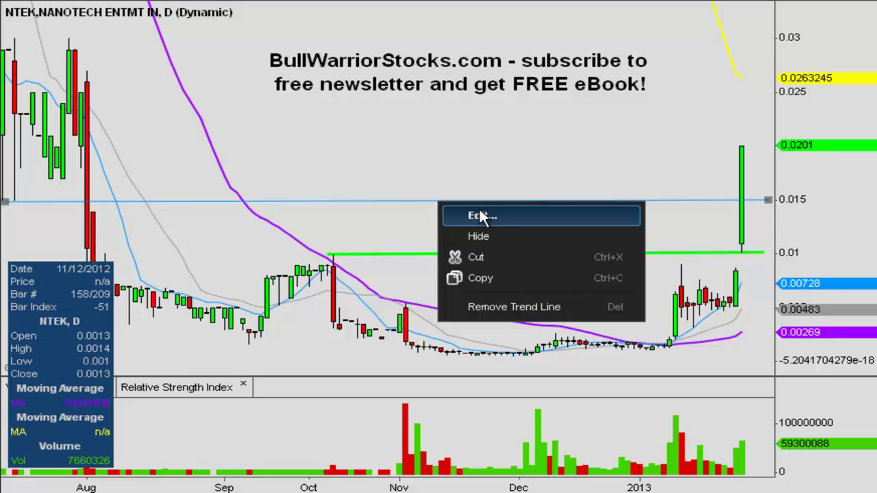
left_click(472, 215)
left_click(381, 88)
left_click(533, 3)
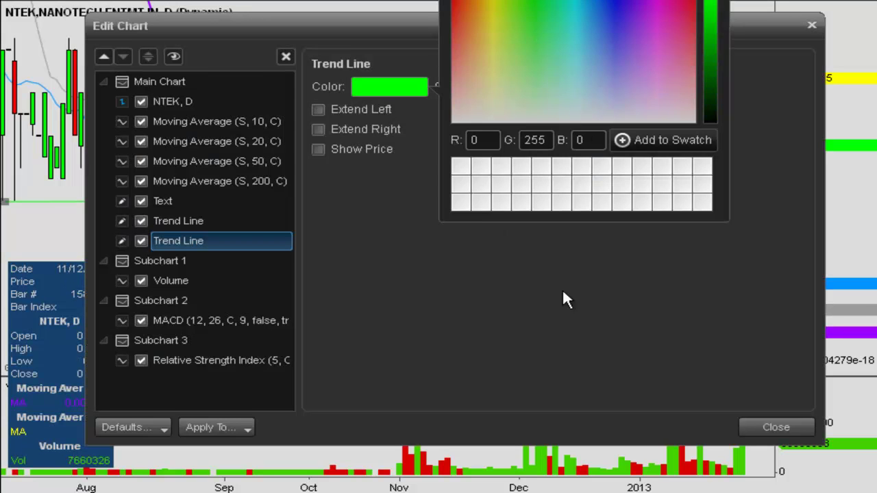
left_click(660, 91)
left_click(633, 117)
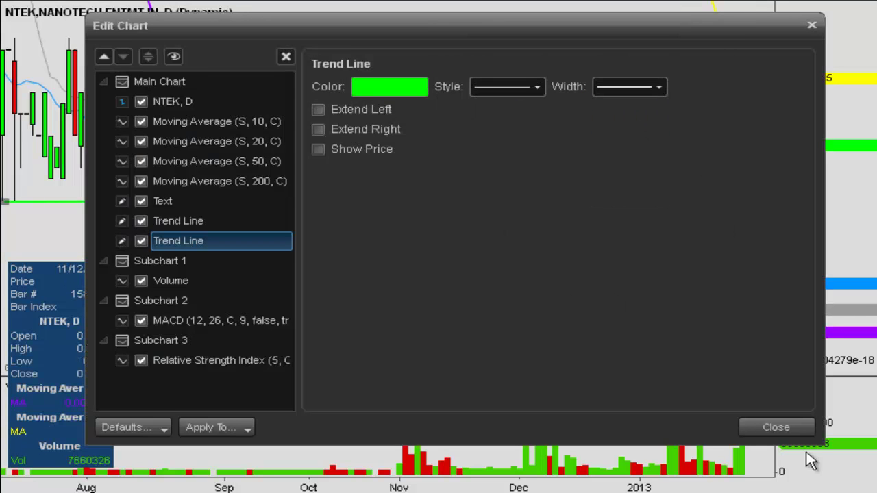
left_click(786, 419)
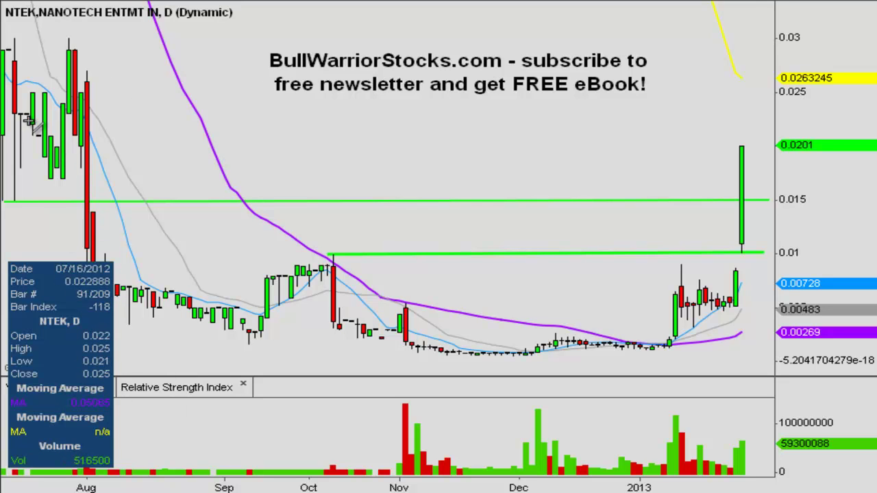
Draw a horizontal line at 0.025, nudge the banner text up, and circle the early-August bars in blue.
left_click_drag(25, 92, 762, 91)
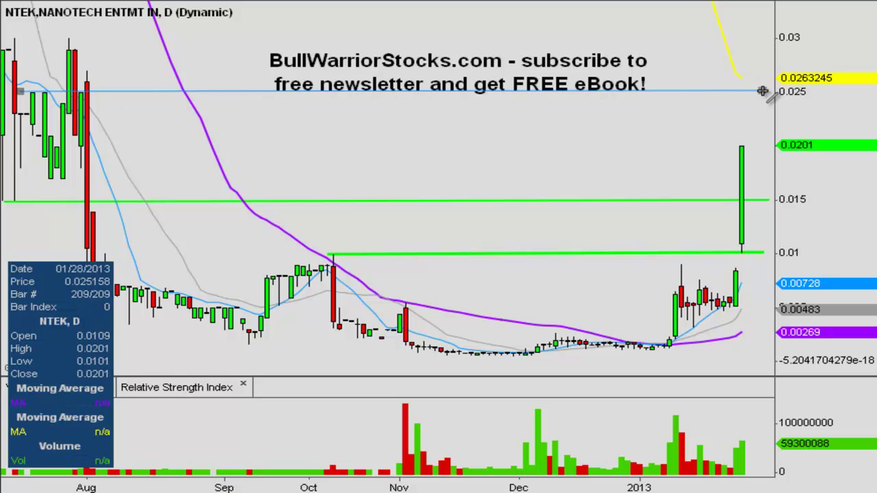
left_click_drag(391, 55, 392, 39)
left_click(113, 128)
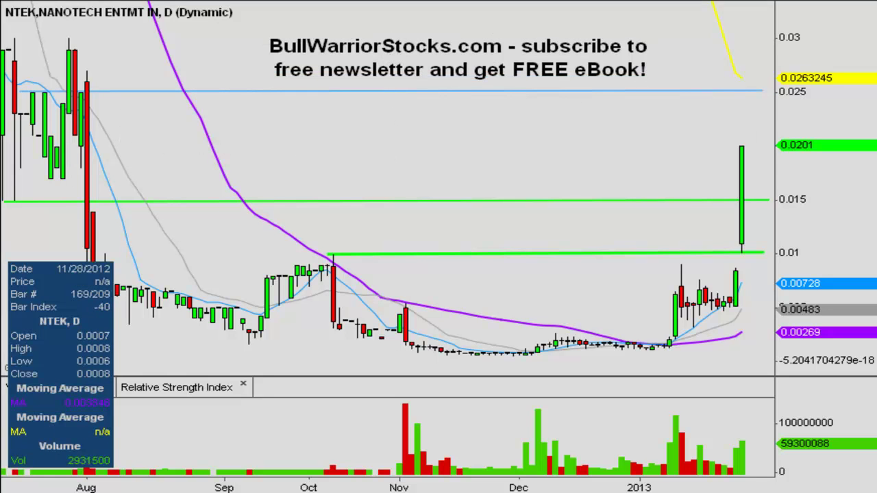
mouse_move(108, 83)
left_mouse_down()
mouse_move(29, 83)
mouse_move(20, 103)
mouse_move(106, 87)
left_mouse_up()
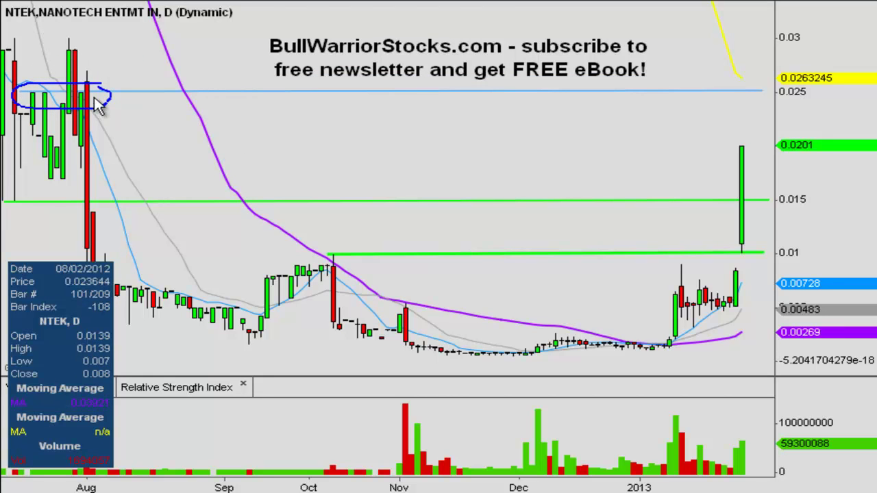
Make the 0.025 line red and thicker, then sketch a blue stroke at the top right.
right_click(709, 93)
left_click(733, 106)
left_click(385, 86)
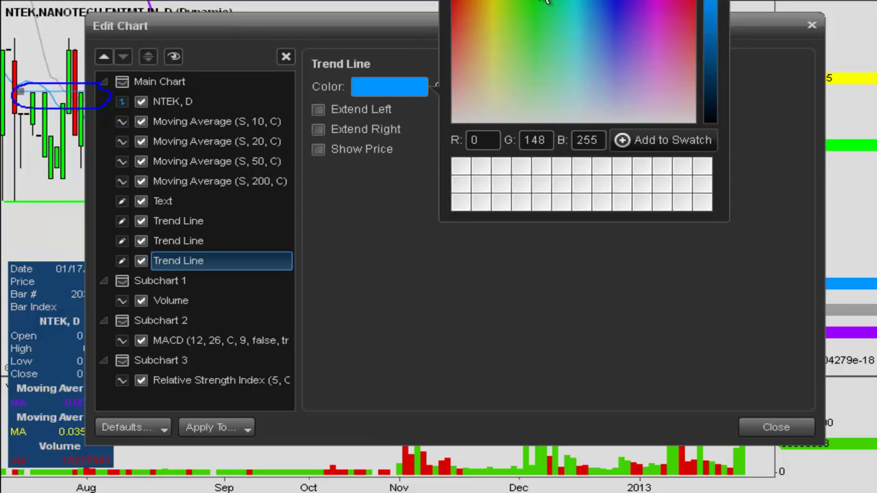
left_click(454, 5)
left_click(453, 268)
left_click(611, 83)
left_click(626, 130)
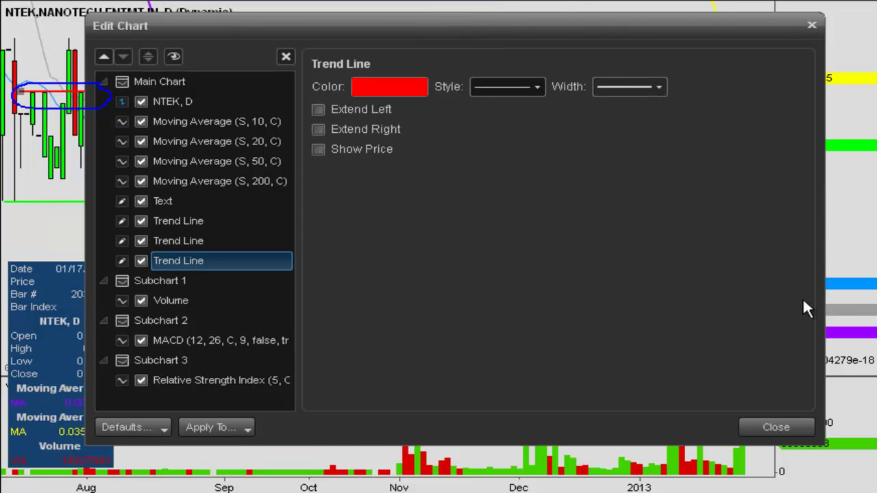
left_click(777, 426)
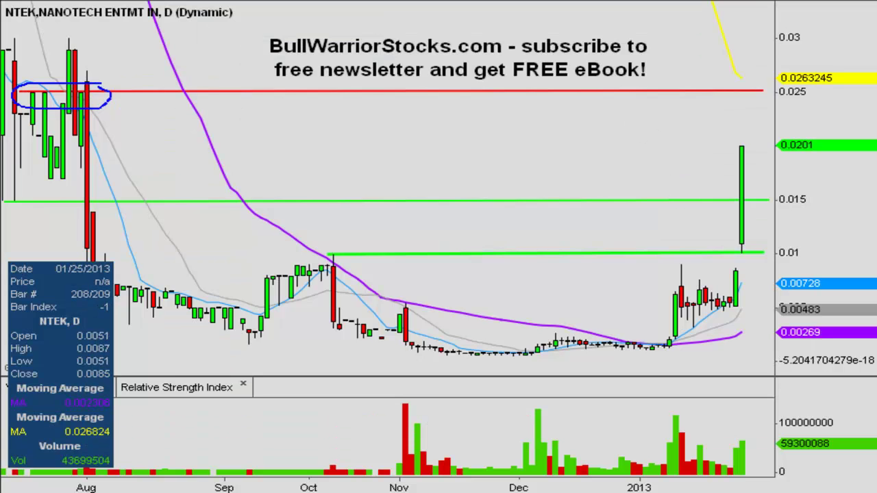
mouse_move(812, 6)
left_mouse_down()
mouse_move(736, 41)
mouse_move(740, 34)
left_mouse_up()
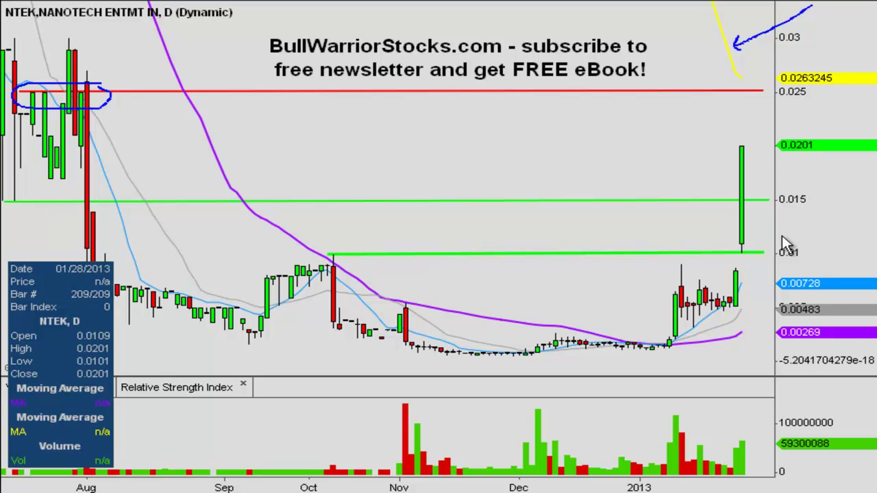
Erase the blue ellipse and stray stroke, then draw a blue arrow rising to the top right.
key("Escape")
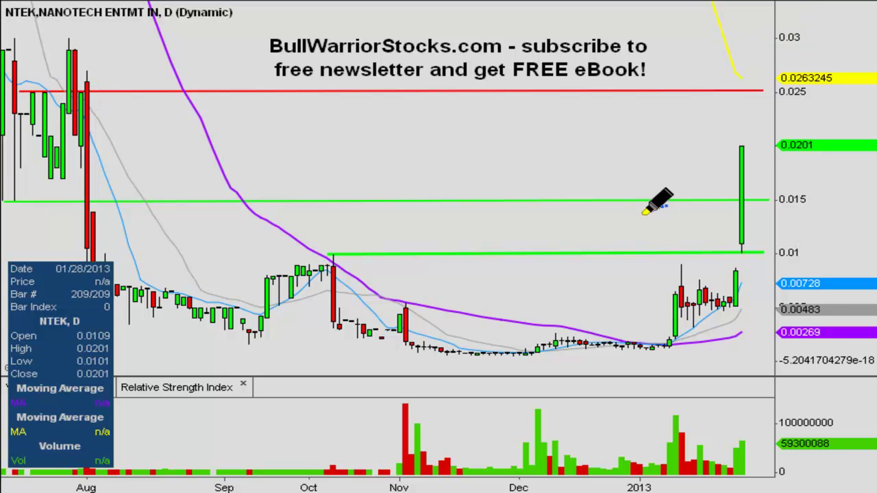
mouse_move(600, 206)
left_mouse_down()
mouse_move(860, 21)
mouse_move(774, 15)
left_mouse_up()
left_click_drag(858, 15, 856, 53)
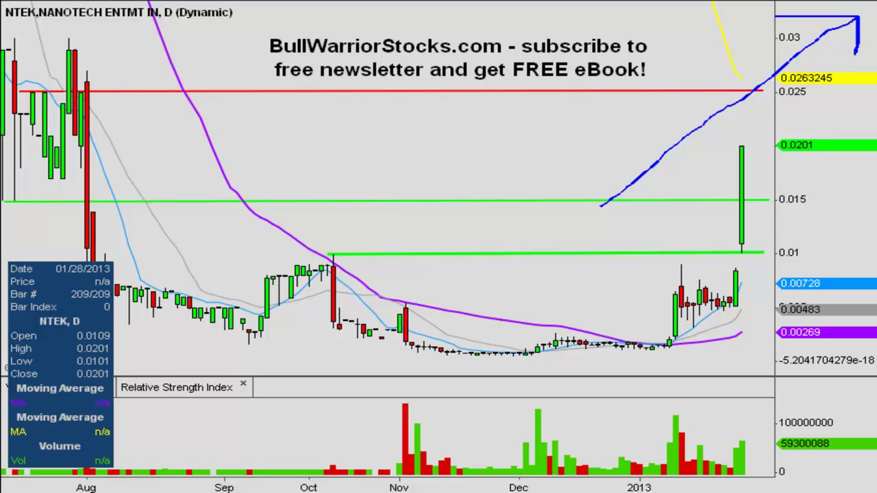
Draw a blue freehand arrow falling to the bottom right with an arrowhead.
left_click_drag(605, 268, 853, 491)
left_click_drag(853, 492, 852, 457)
left_click_drag(790, 486, 832, 492)
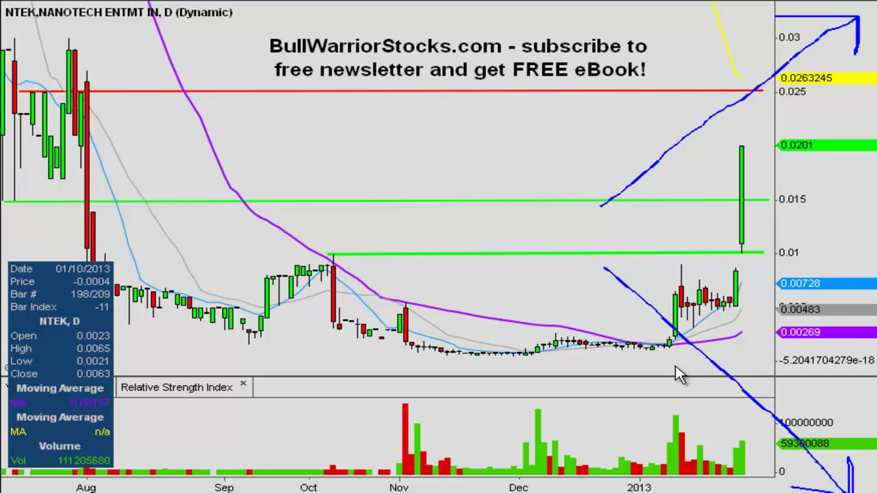